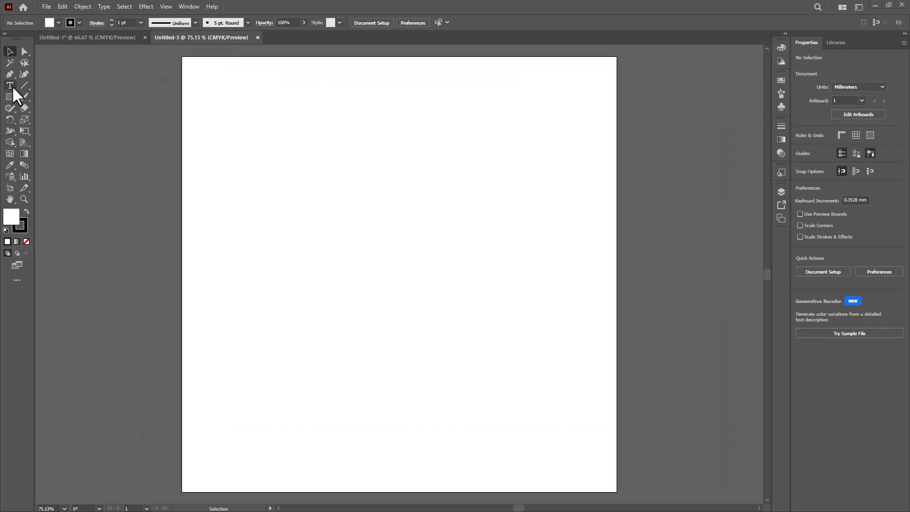
Step: Add the point text "Design" on the blank artboard and select it as an object
{"action": "left_click", "coordinate": [10, 86]}
{"action": "left_click", "coordinate": [298, 242]}
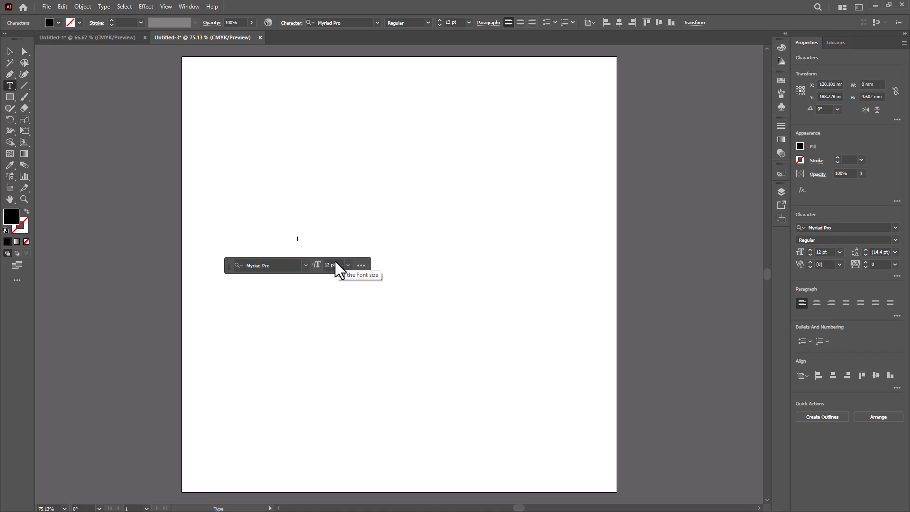
{"action": "type", "text": "q"}
{"action": "key", "text": "BackSpace"}
{"action": "type", "text": "D"}
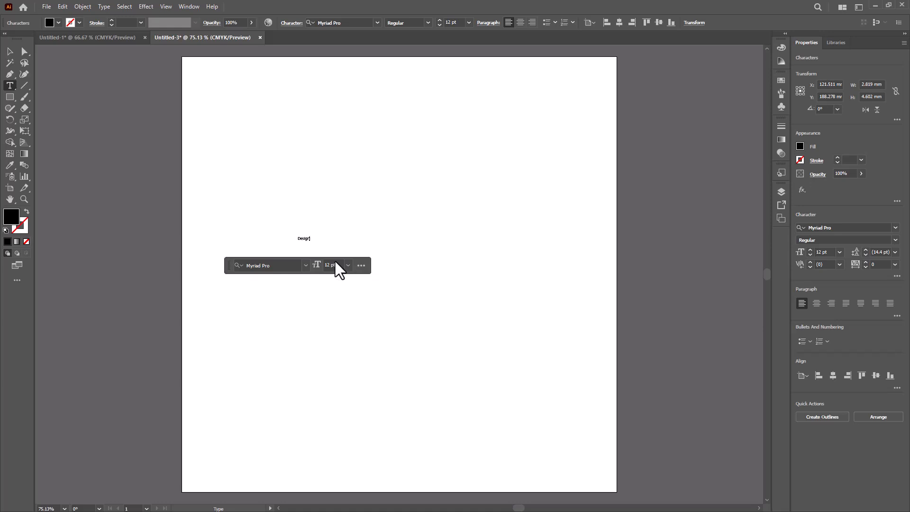
{"action": "type", "text": "esign"}
{"action": "left_click", "coordinate": [10, 51]}
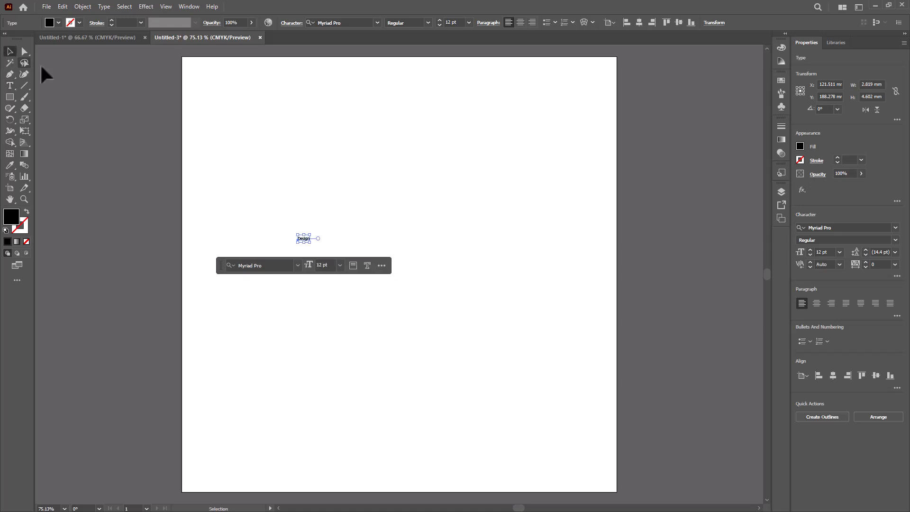
Step: Set the font of the "Design" text to Poppins Bold
{"action": "left_click", "coordinate": [272, 266]}
{"action": "type", "text": "popp"}
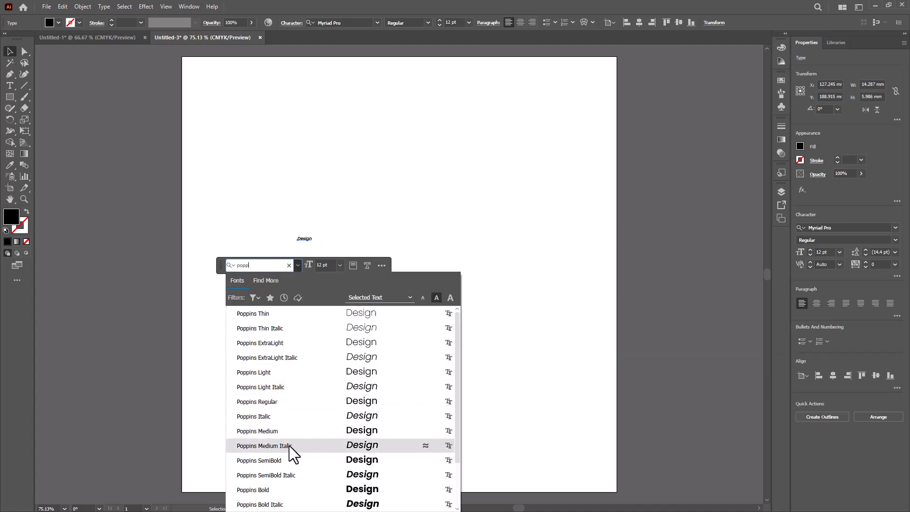
{"action": "left_click", "coordinate": [281, 491]}
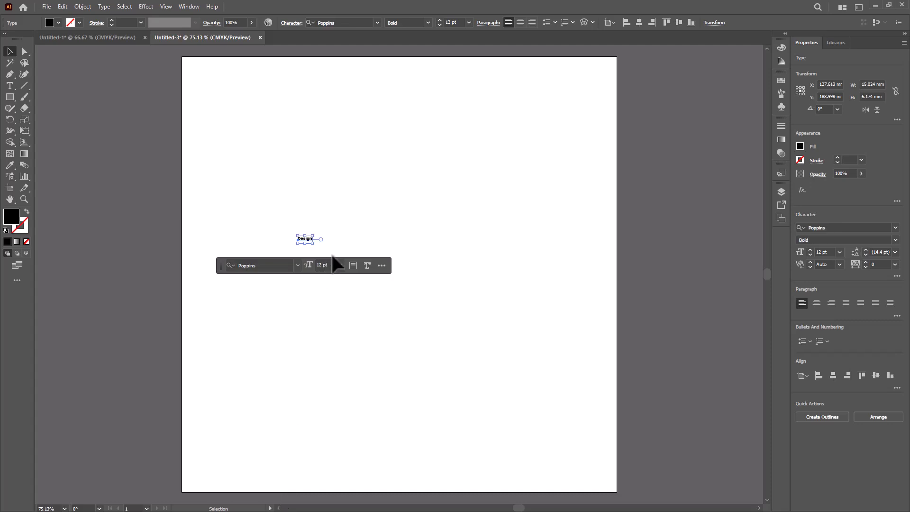
Step: Enlarge the "Design" text to 200 pt and move it near the middle of the artboard
{"action": "left_click", "coordinate": [329, 269]}
{"action": "scroll", "coordinate": [328, 269], "scroll_direction": "up", "scroll_amount": 3}
{"action": "scroll", "coordinate": [328, 269], "scroll_direction": "up", "scroll_amount": 20}
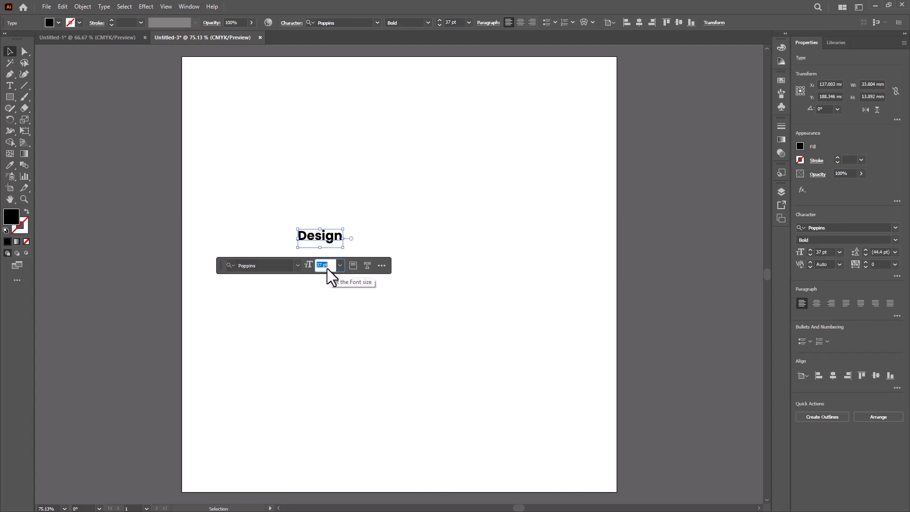
{"action": "left_click", "coordinate": [350, 328]}
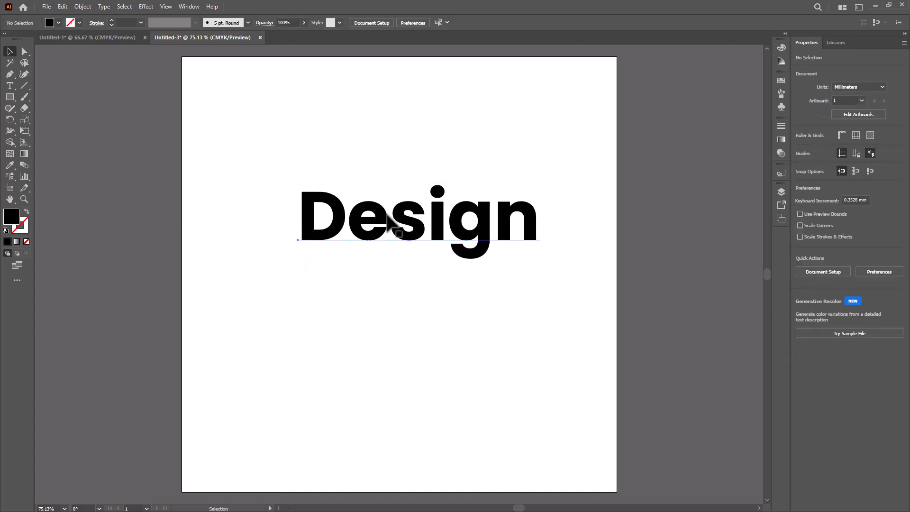
{"action": "left_click_drag", "start_coordinate": [388, 214], "coordinate": [366, 243]}
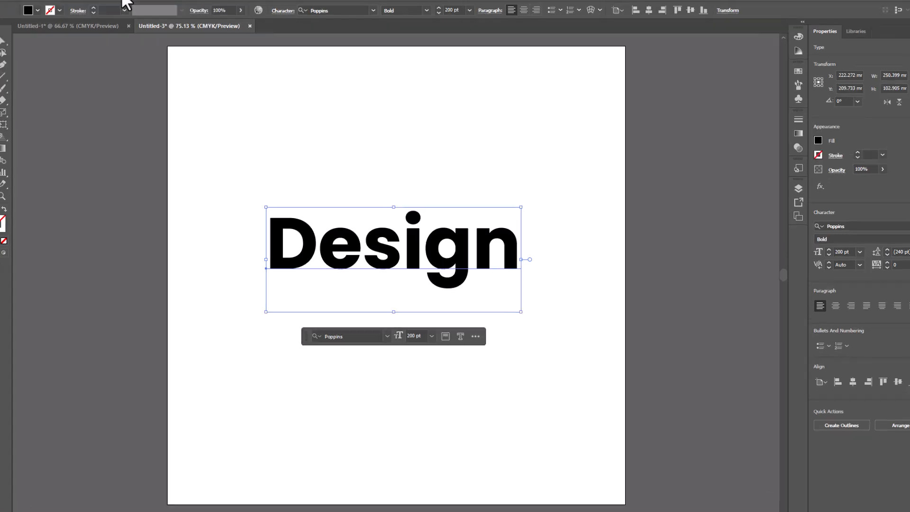
Step: Apply the 3D Extrude & Bevel effect to the text and move its settings clear of the artwork
{"action": "left_click", "coordinate": [124, 1]}
{"action": "mouse_move", "coordinate": [150, 51]}
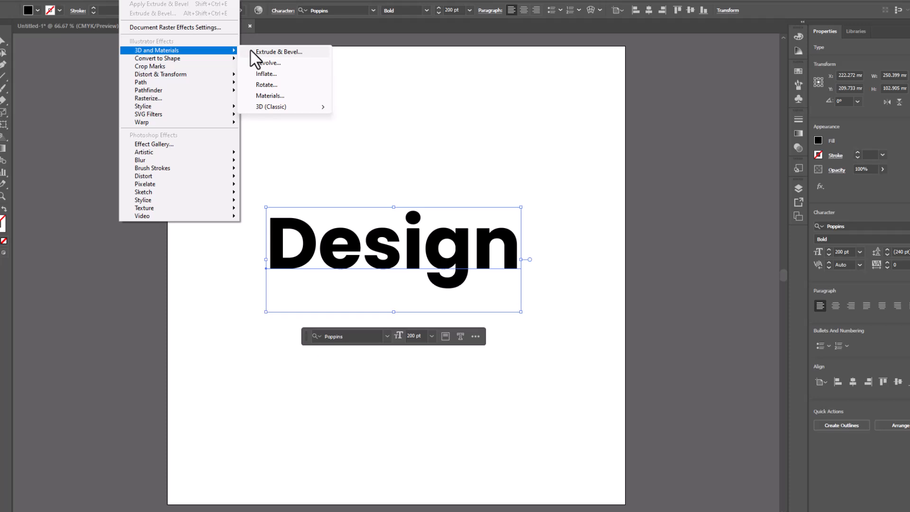
{"action": "left_click", "coordinate": [266, 51]}
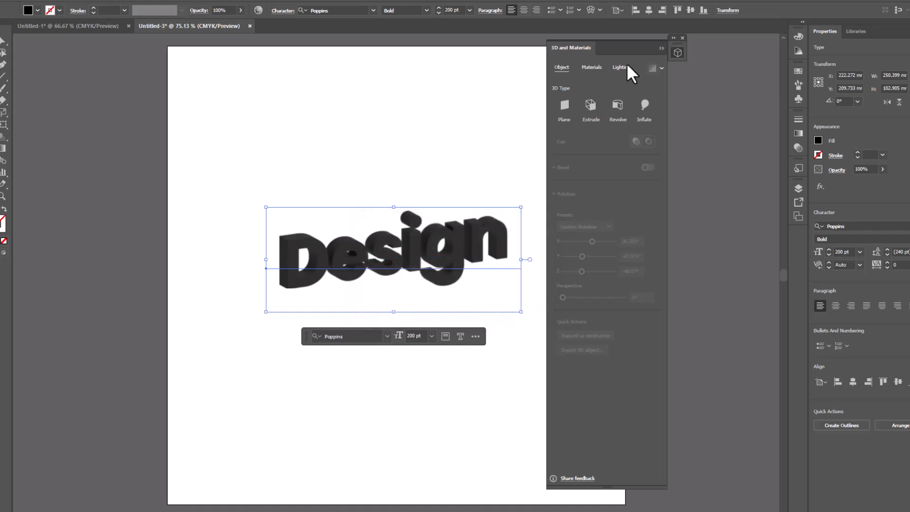
{"action": "left_click_drag", "start_coordinate": [644, 55], "coordinate": [697, 61]}
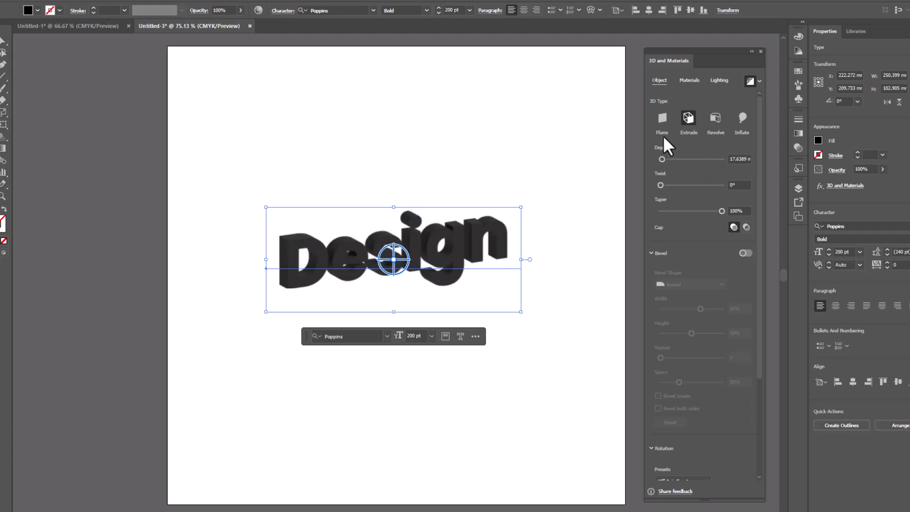
Step: Increase the extrusion depth of the 3D text to 32 mm
{"action": "left_click", "coordinate": [735, 158]}
{"action": "key", "text": "Up"}
{"action": "key", "text": "Up"}
{"action": "key", "text": "Up"}
{"action": "key", "text": "Up"}
{"action": "key", "text": "Up"}
{"action": "key", "text": "Up"}
{"action": "key", "text": "Up"}
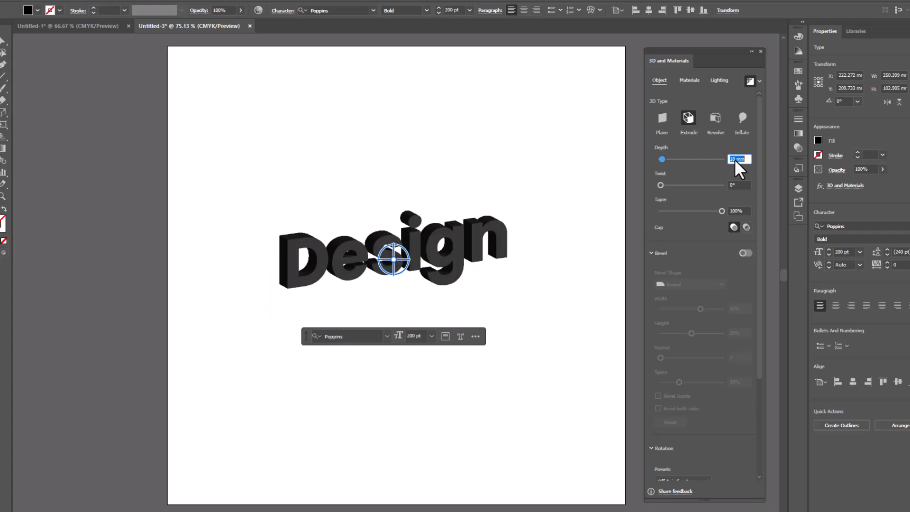
{"action": "key", "text": "Up"}
{"action": "key", "text": "Up"}
{"action": "key", "text": "Up"}
{"action": "key", "text": "Up"}
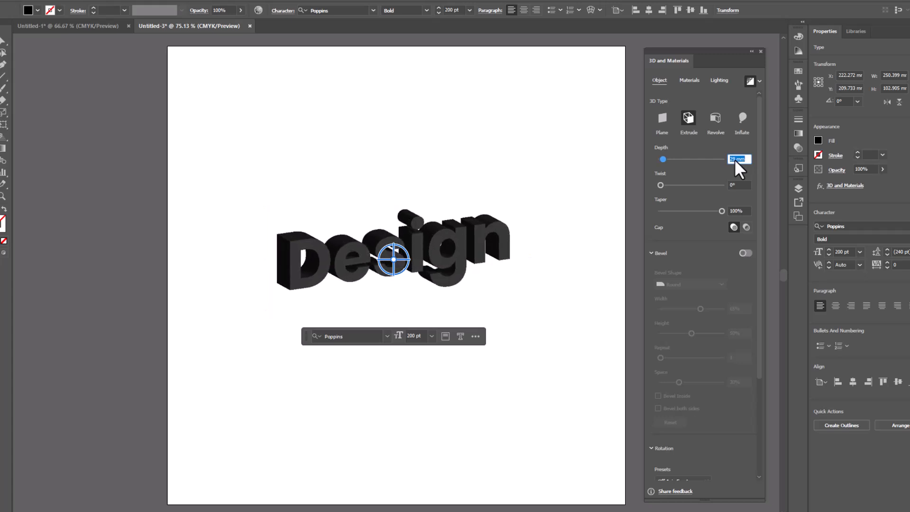
{"action": "key", "text": "Up"}
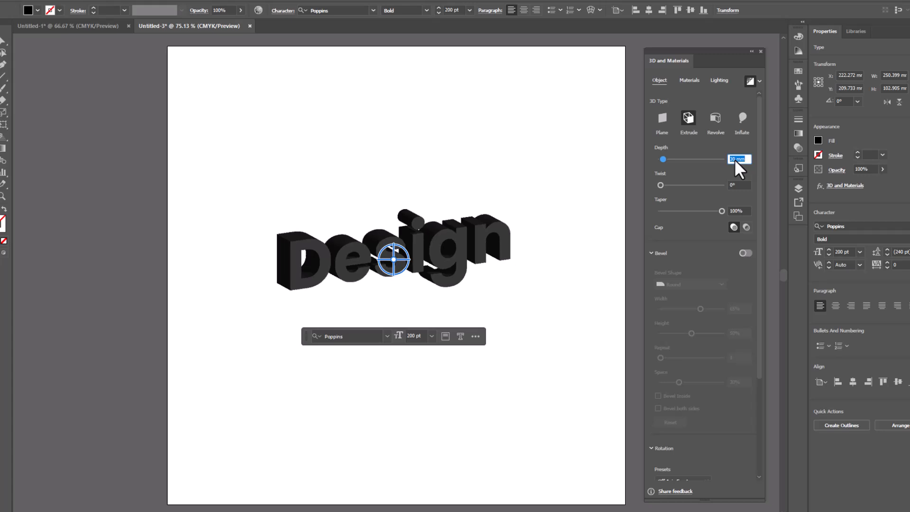
{"action": "key", "text": "Up"}
{"action": "key", "text": "Up"}
{"action": "key", "text": "Up"}
{"action": "key", "text": "Up"}
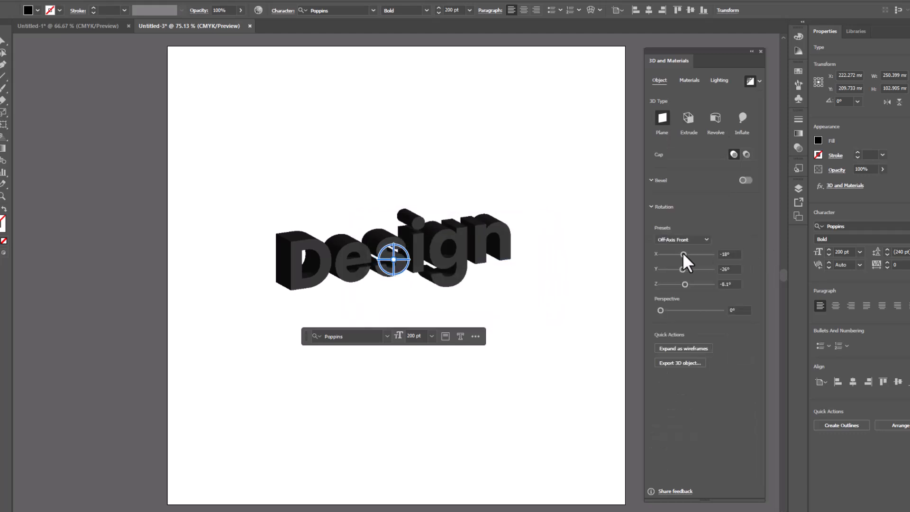
Step: Rotate the 3D text to X 34°, Y -50° and Z -29°, and set its 3D type to Extrude
{"action": "left_click_drag", "start_coordinate": [683, 255], "coordinate": [680, 281]}
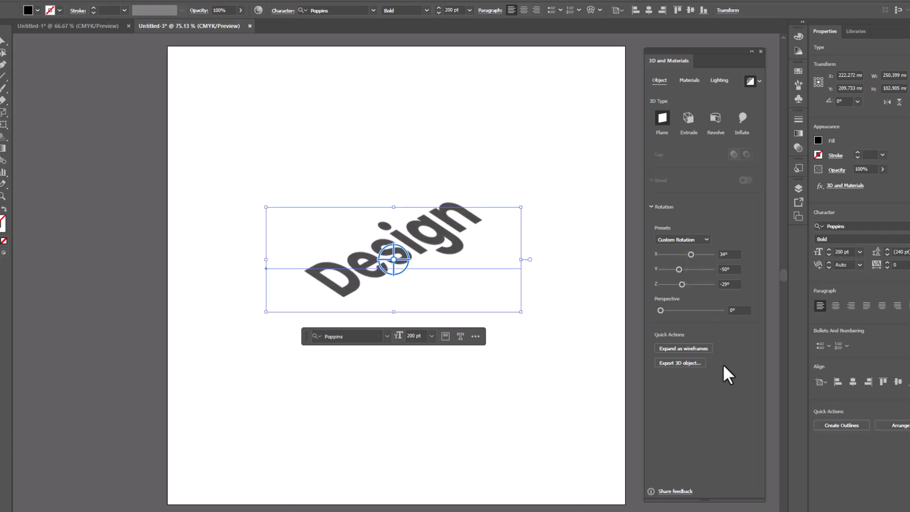
{"action": "left_click", "coordinate": [690, 119]}
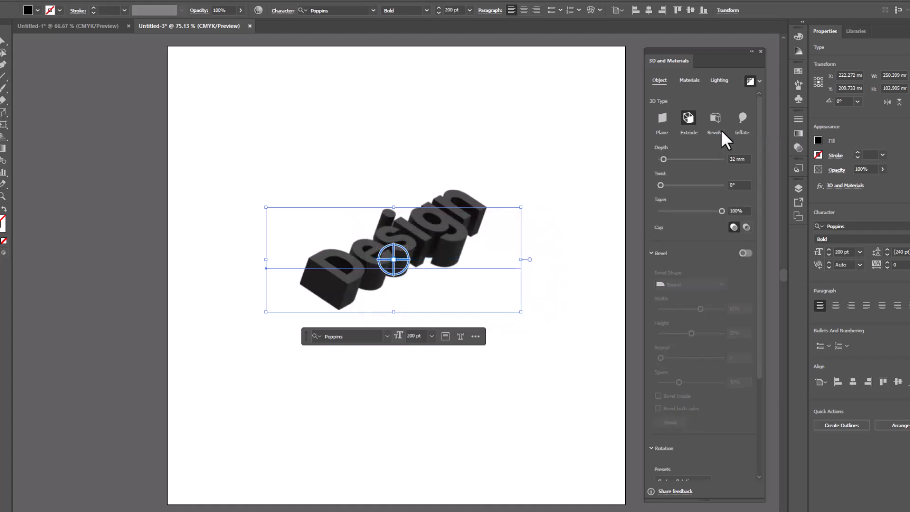
Step: Fill the 3D text with orange and add a bevel with the Round shape
{"action": "left_click", "coordinate": [815, 139]}
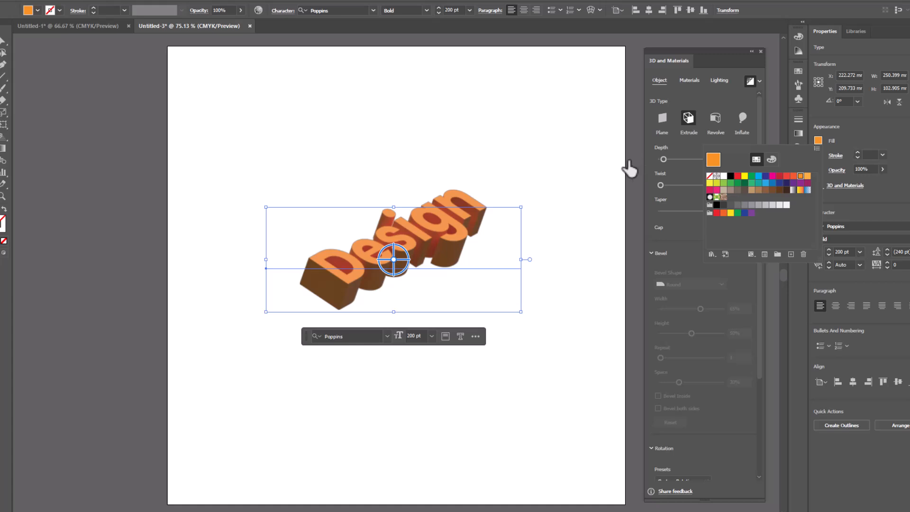
{"action": "left_click", "coordinate": [596, 162]}
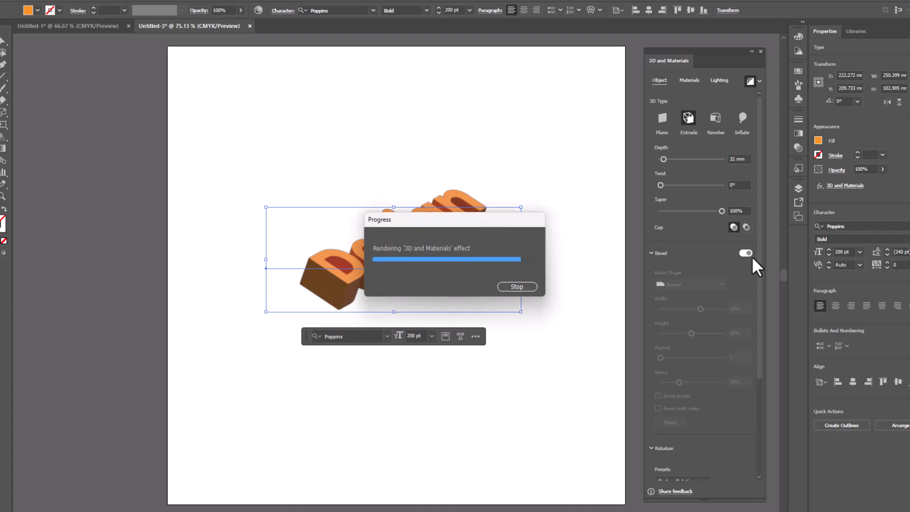
{"action": "left_click", "coordinate": [707, 283]}
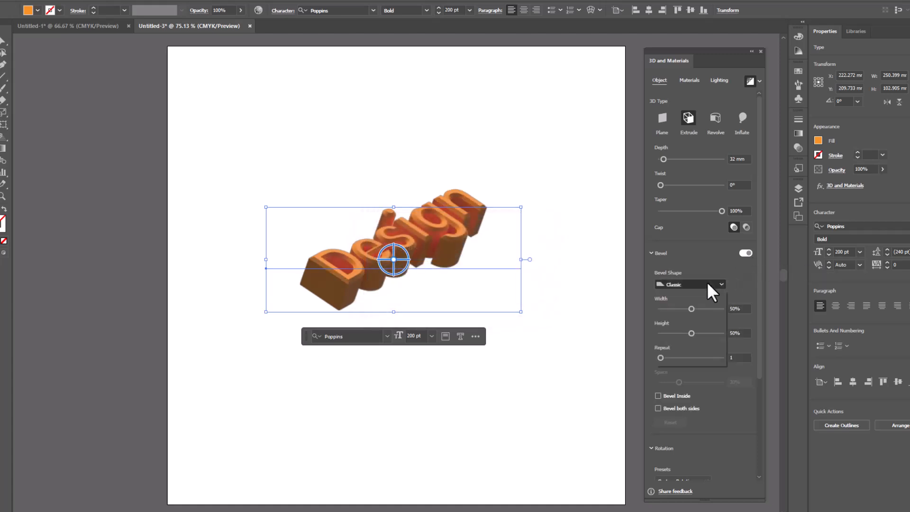
{"action": "left_click", "coordinate": [702, 305]}
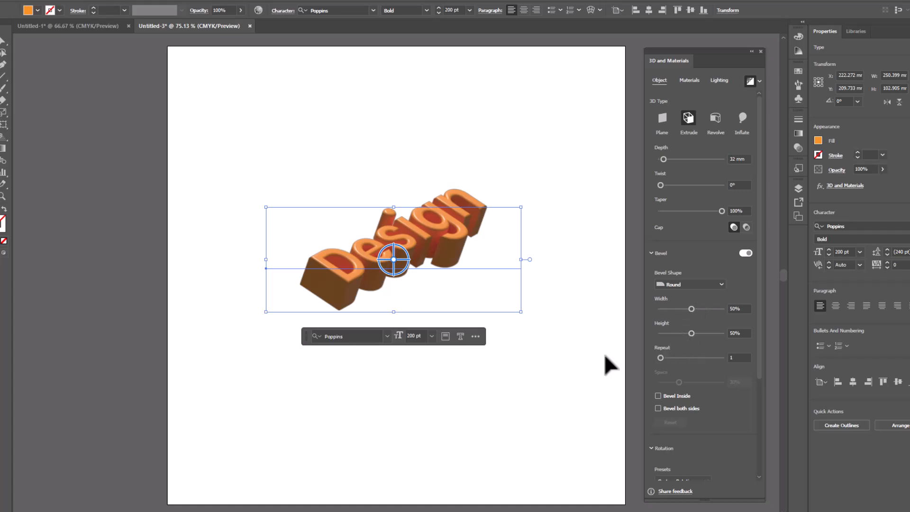
Step: Turn on shadows behind the 3D text with shadow bounds of 86%, and check the result with the text deselected
{"action": "left_click", "coordinate": [719, 80]}
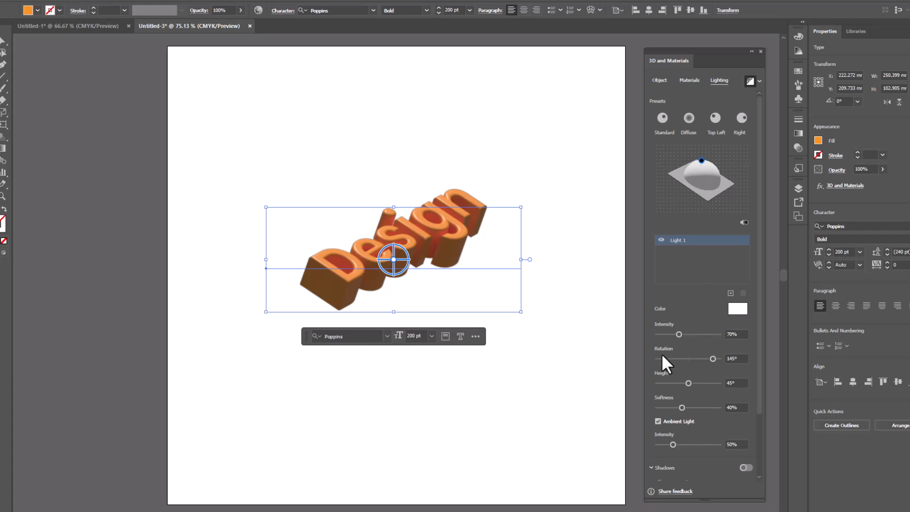
{"action": "scroll", "coordinate": [658, 346], "scroll_direction": "down", "scroll_amount": 3}
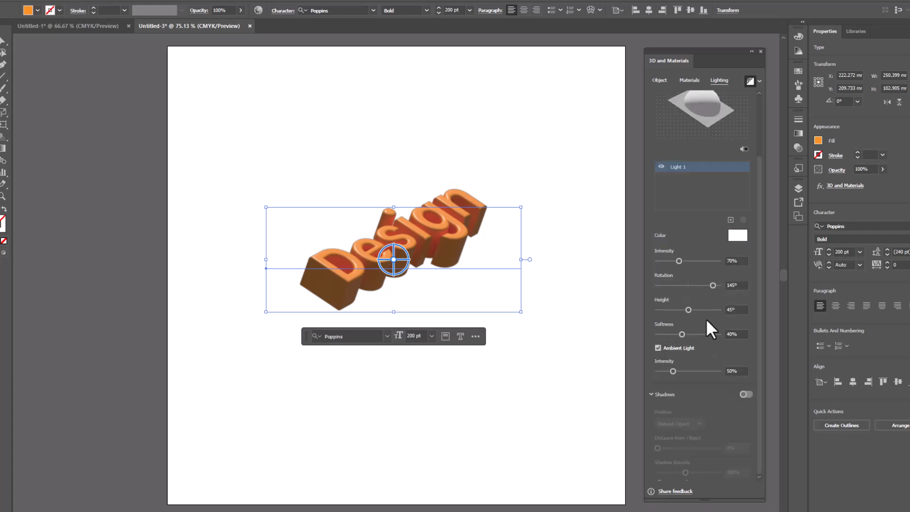
{"action": "left_click", "coordinate": [742, 395]}
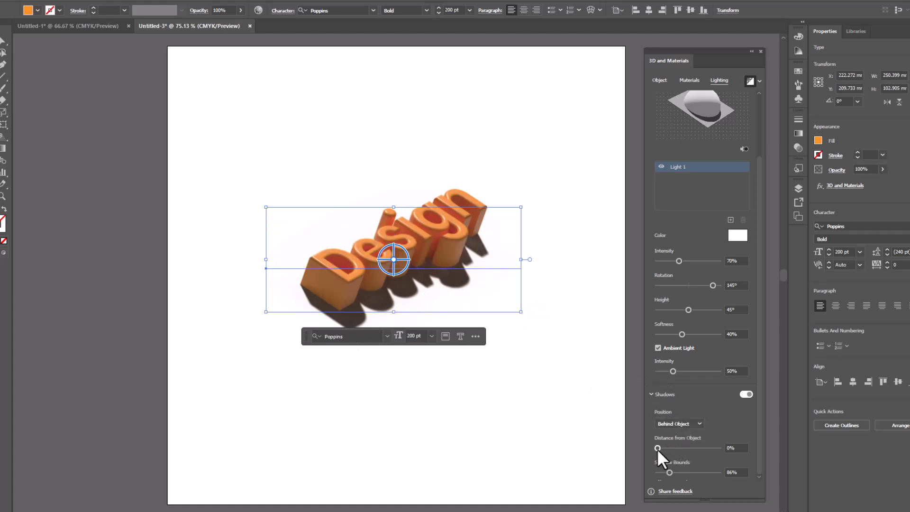
{"action": "left_click", "coordinate": [746, 394]}
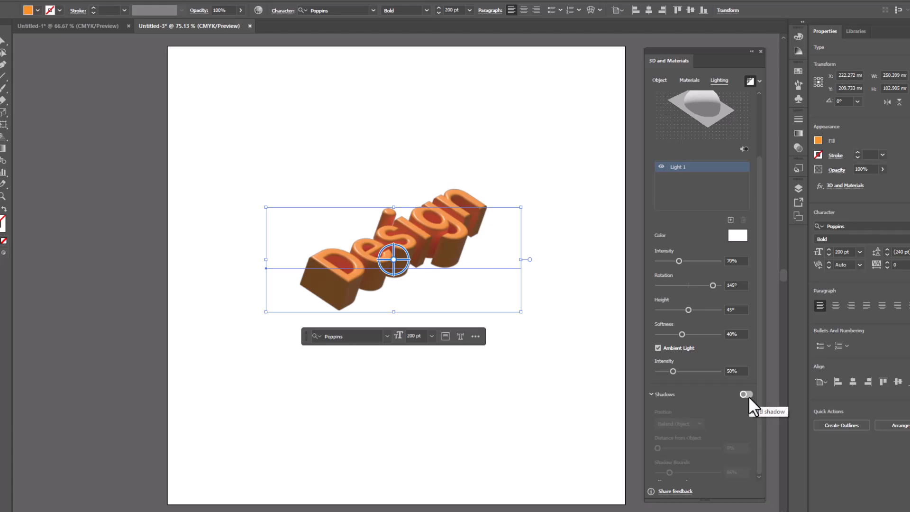
{"action": "left_click", "coordinate": [747, 394]}
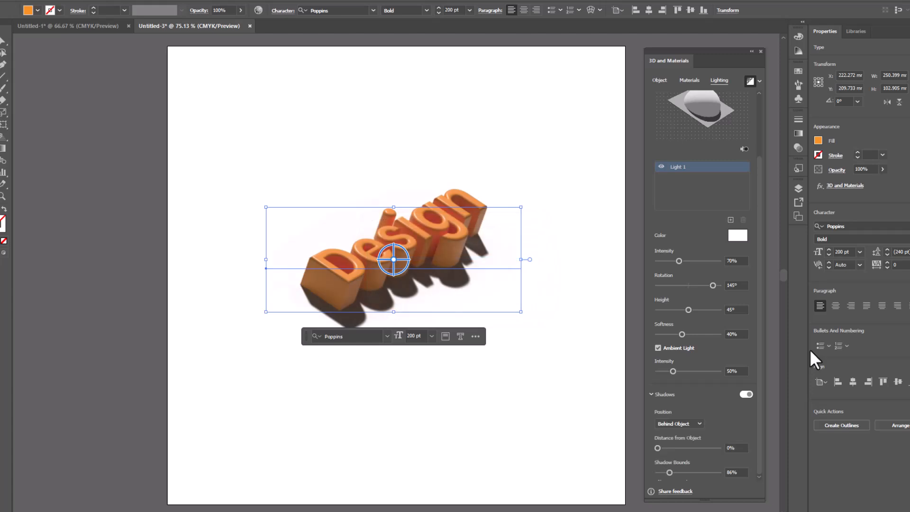
{"action": "left_click", "coordinate": [532, 162]}
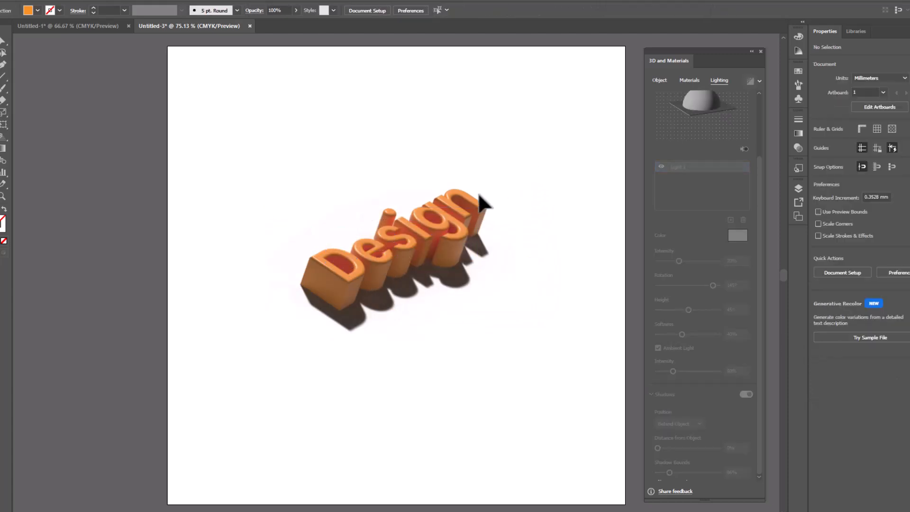
{"action": "left_click", "coordinate": [464, 198]}
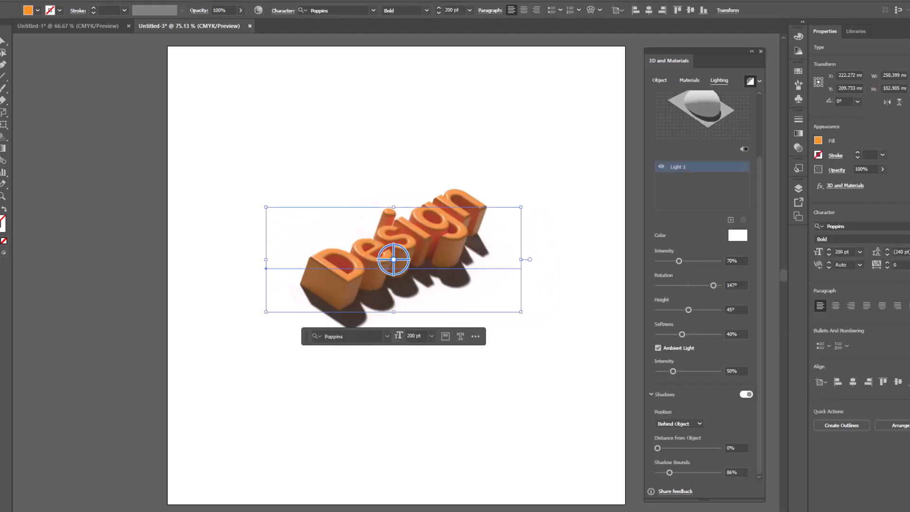
Step: Add the 3D text as an export asset and remove the USDA format, keeping only PNG at 1x
{"action": "left_click", "coordinate": [691, 81]}
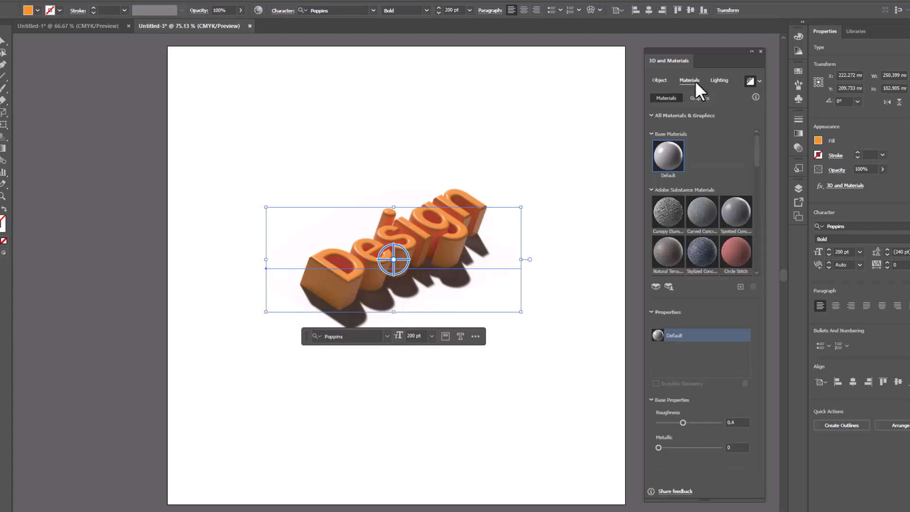
{"action": "left_click", "coordinate": [661, 82]}
{"action": "scroll", "coordinate": [749, 437], "scroll_direction": "down", "scroll_amount": 5}
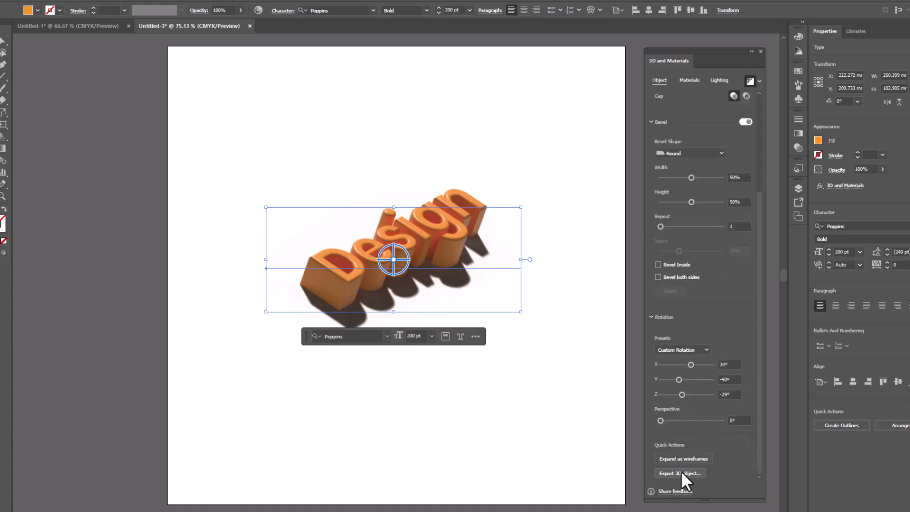
{"action": "left_click", "coordinate": [679, 474]}
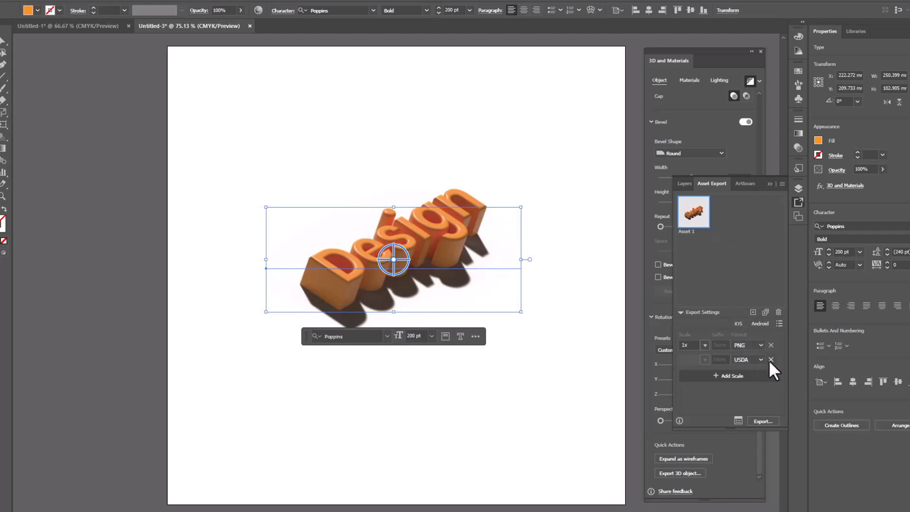
{"action": "left_click", "coordinate": [755, 360]}
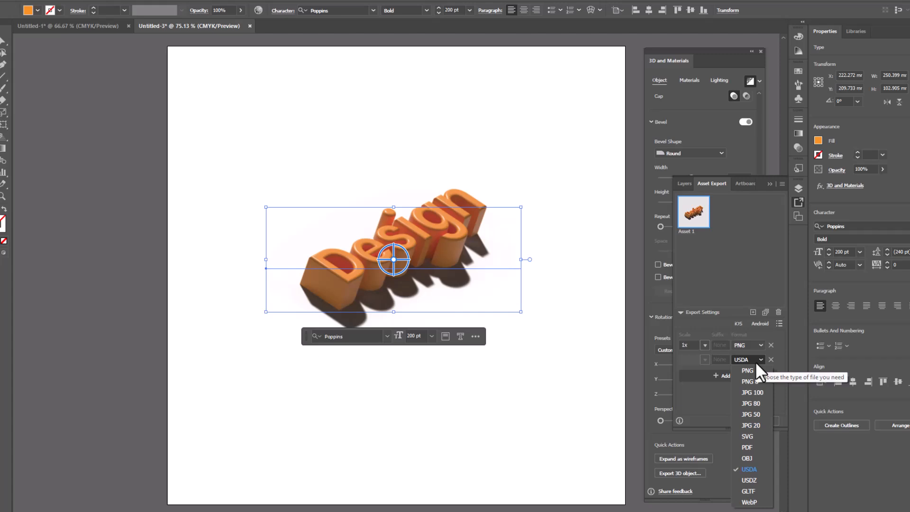
{"action": "left_click", "coordinate": [755, 361]}
{"action": "left_click", "coordinate": [771, 359]}
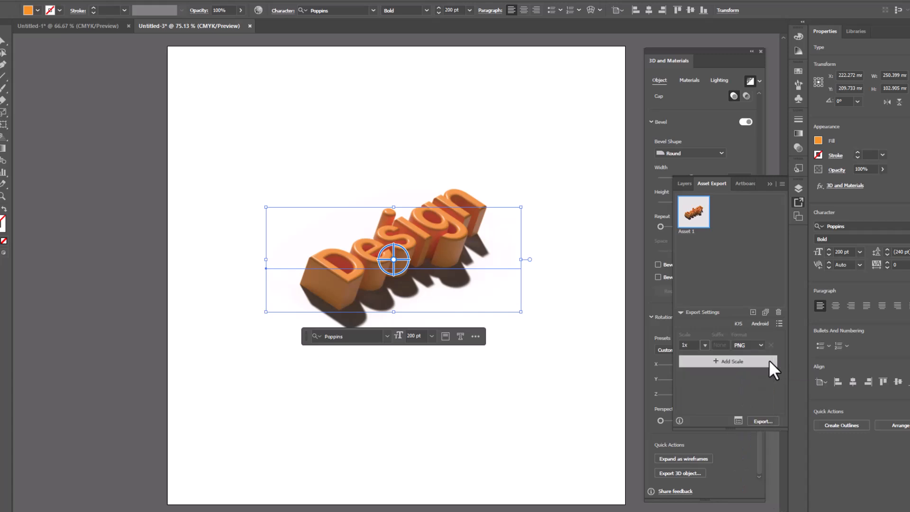
Step: Export the 3D text asset as PNG to the Downloads folder, and close the export settings
{"action": "left_click", "coordinate": [763, 421]}
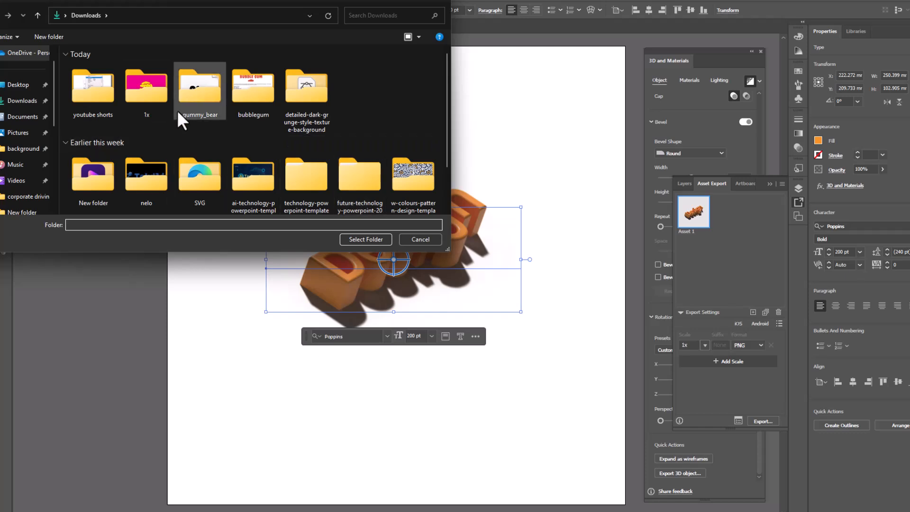
{"action": "left_click", "coordinate": [366, 239]}
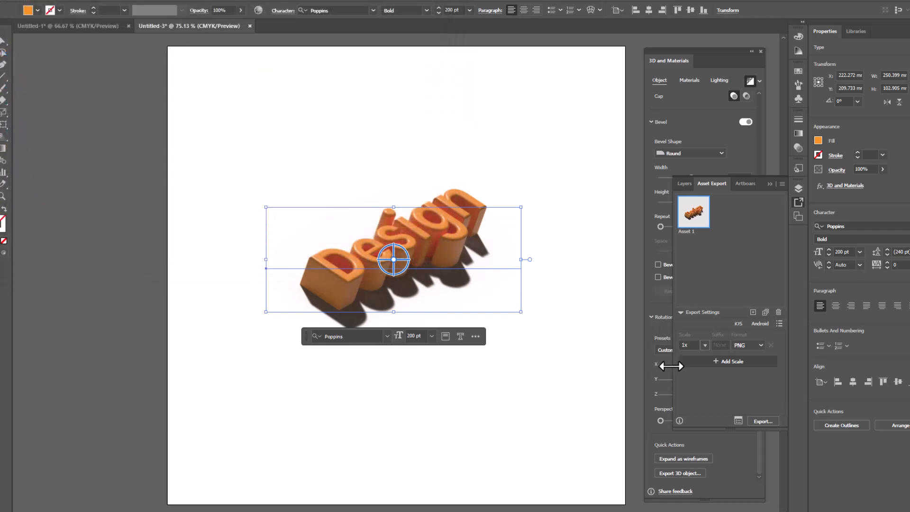
{"action": "left_click", "coordinate": [568, 421]}
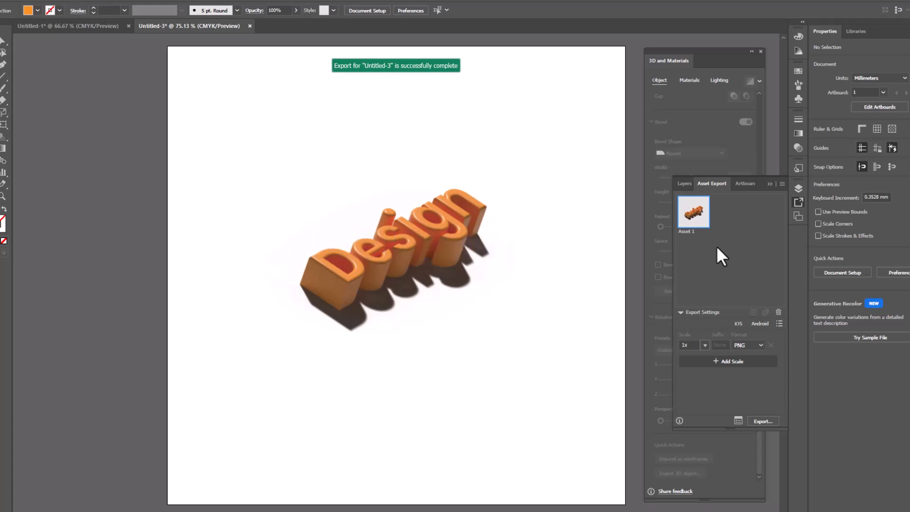
{"action": "left_click", "coordinate": [770, 184]}
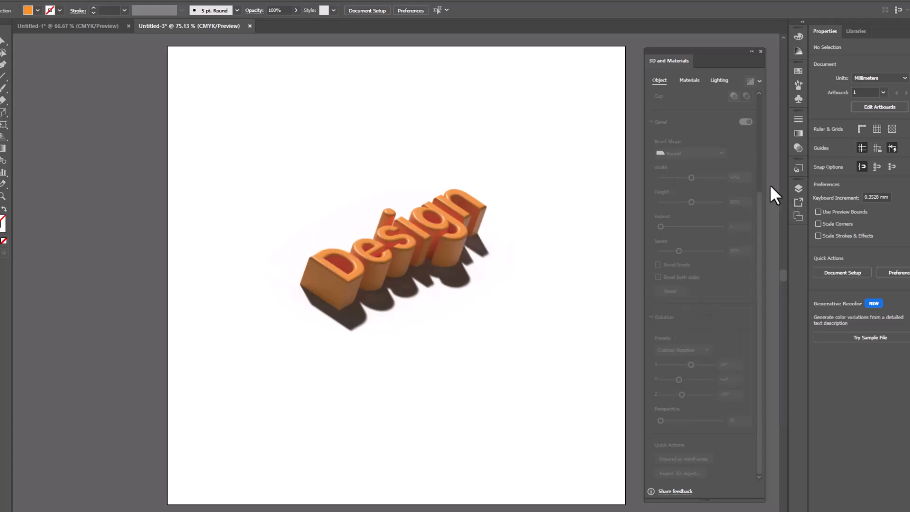